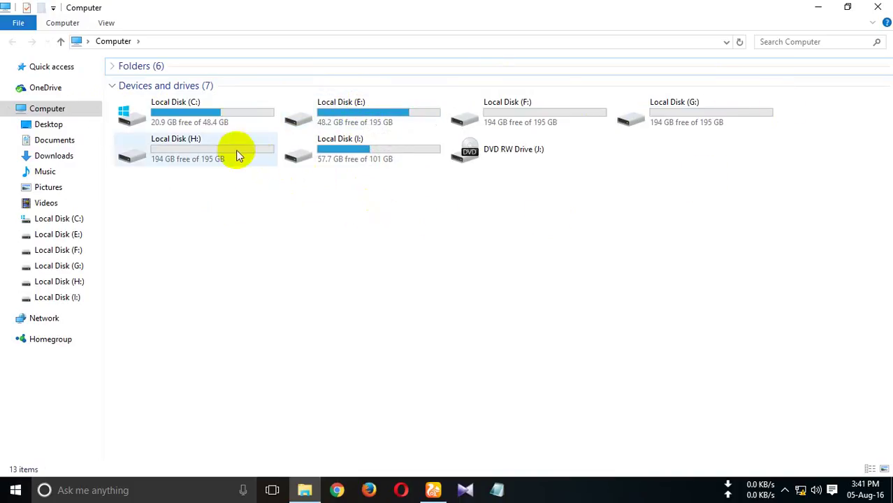
# Close the file explorer window showing the computer's drives to return to the desktop
pyautogui.click(874, 6)
pyautogui.rightClick(549, 74)
pyautogui.click(566, 113)
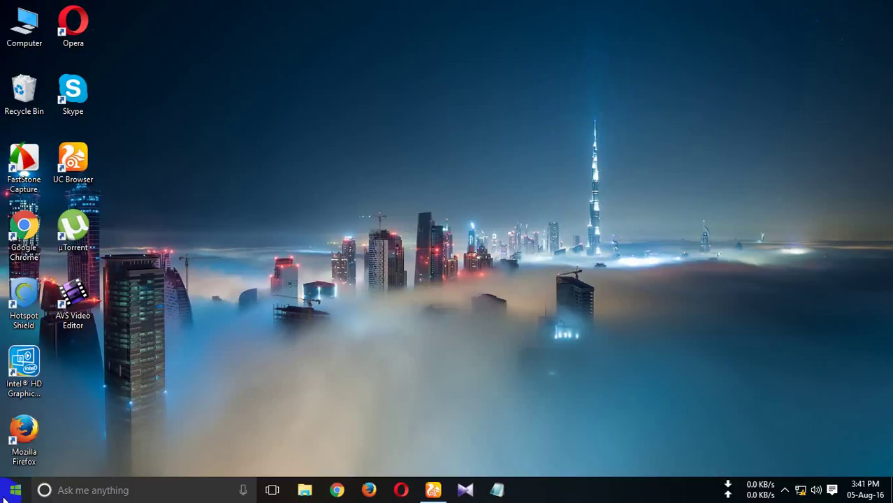
# Open Computer Management from the Windows Administrative Tools group among all installed apps
pyautogui.click(2, 488)
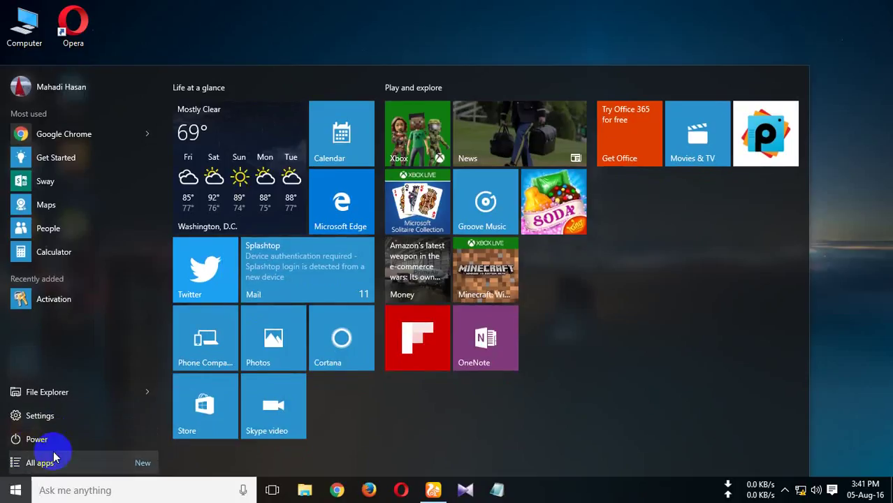
pyautogui.click(36, 464)
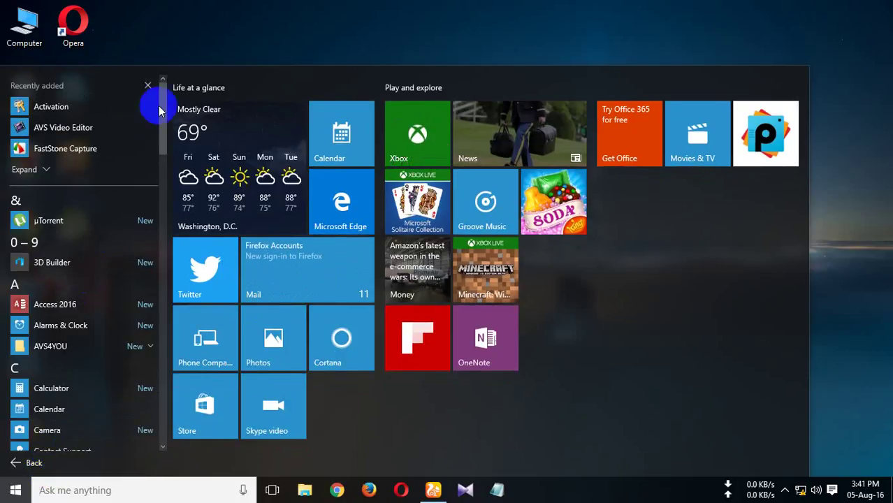
pyautogui.moveTo(162, 98); pyautogui.dragTo(148, 393)
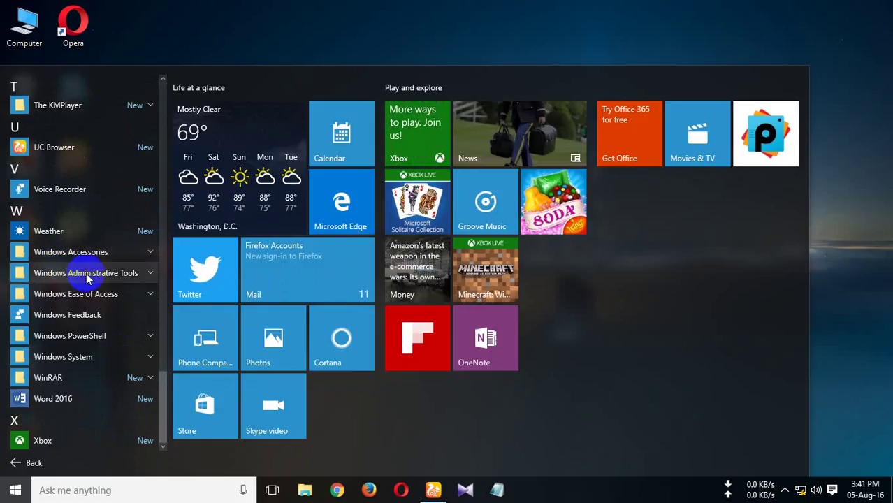
pyautogui.click(107, 278)
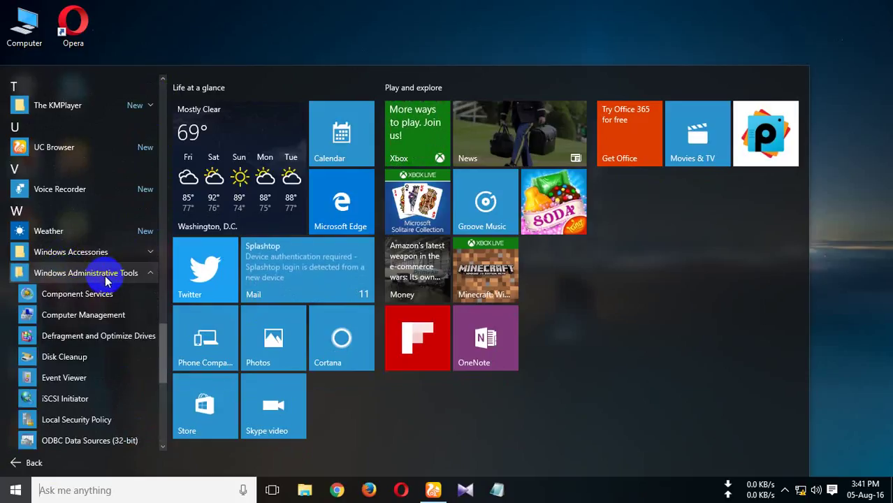
pyautogui.scroll(-2, 98, 304)
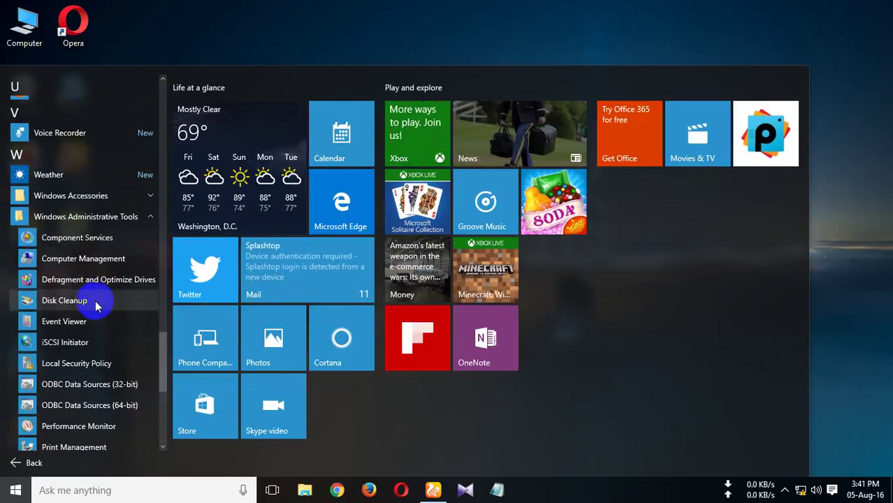
pyautogui.click(82, 264)
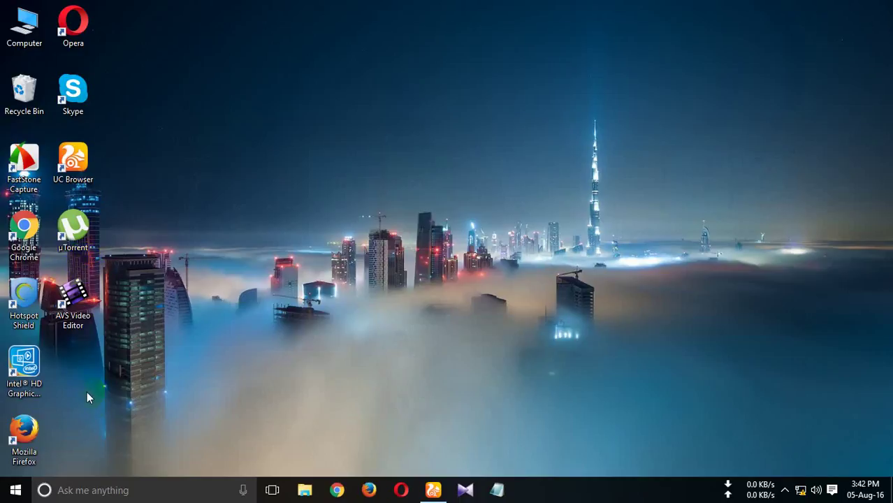
# Search the computer for "com" and open Computer Management from the matching apps
pyautogui.click(98, 491)
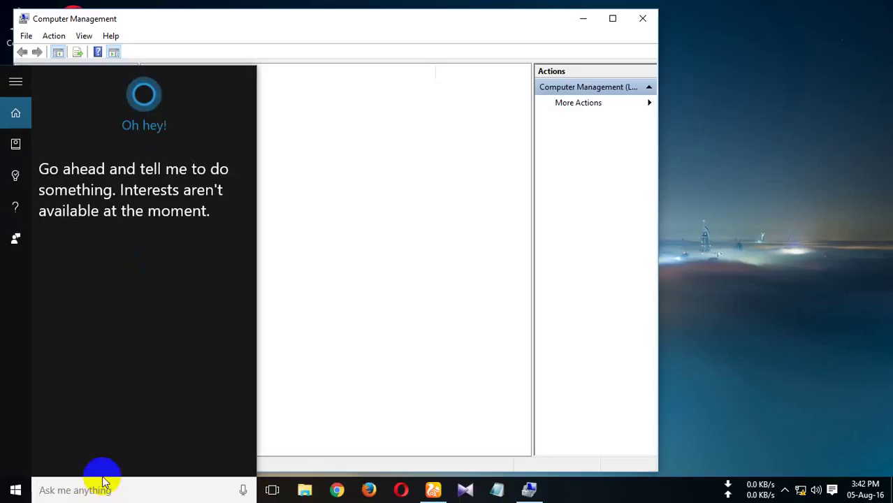
pyautogui.write('com')
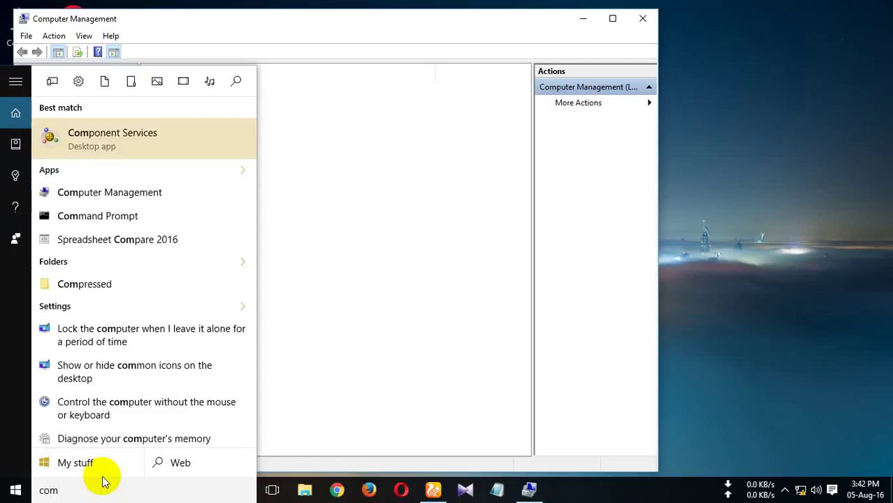
pyautogui.click(113, 197)
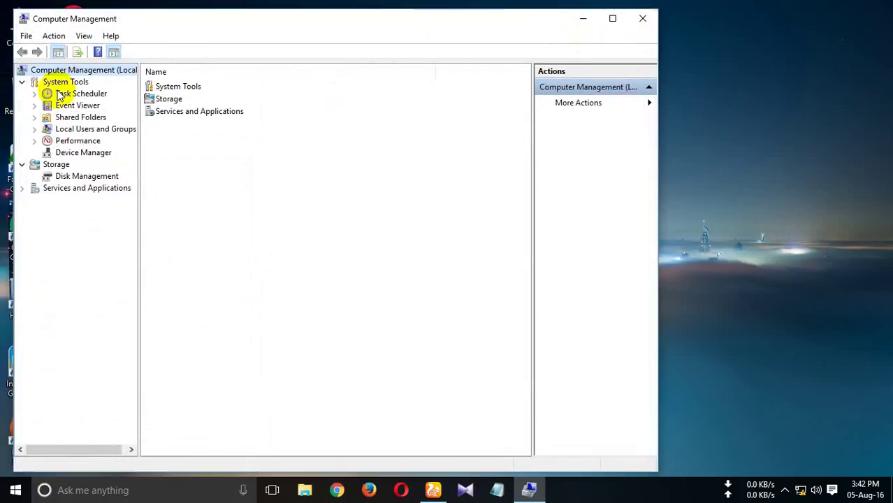
# Show Disk Management under Storage and reposition the Computer Management window near the middle of the desktop
pyautogui.moveTo(219, 24); pyautogui.dragTo(432, 15)
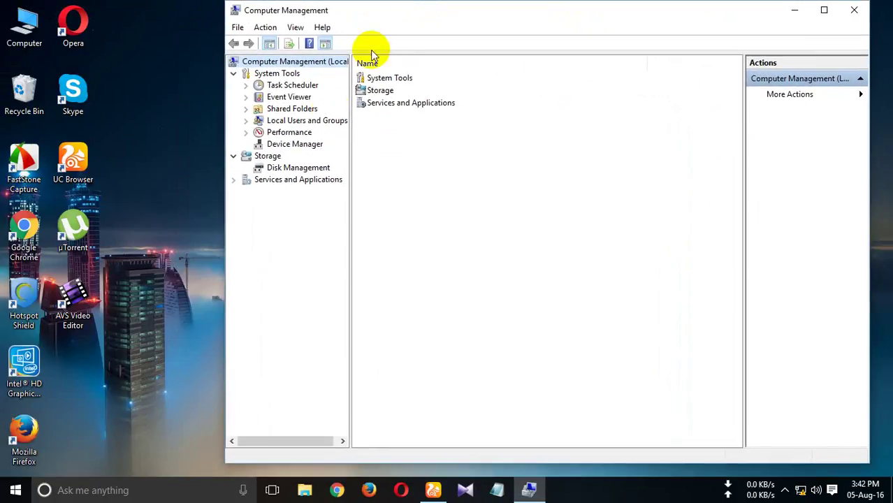
pyautogui.click(274, 175)
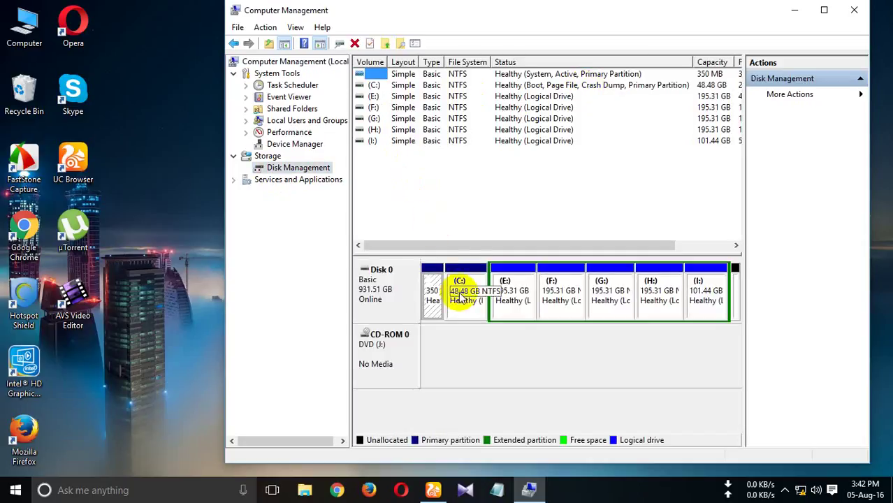
pyautogui.click(472, 299)
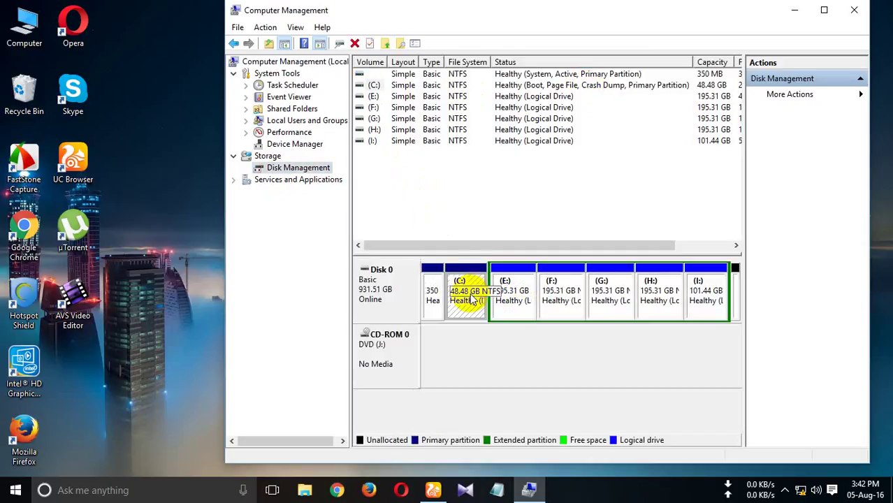
pyautogui.moveTo(504, 14); pyautogui.dragTo(432, 14)
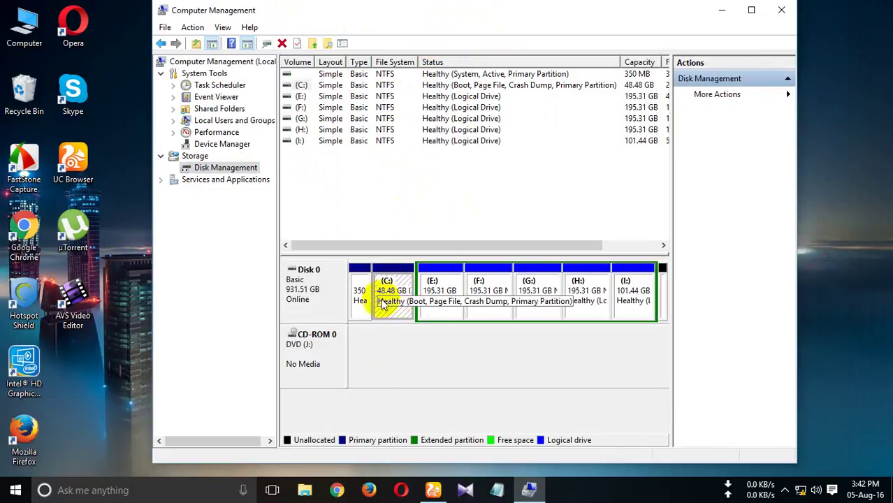
# Change the drive letter of the E: volume on Disk 0 to D and accept the warning
pyautogui.click(440, 290)
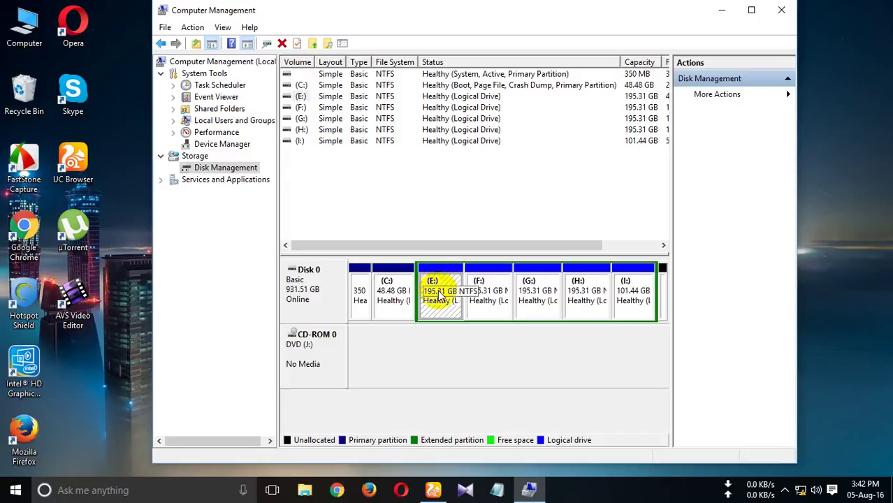
pyautogui.rightClick(441, 300)
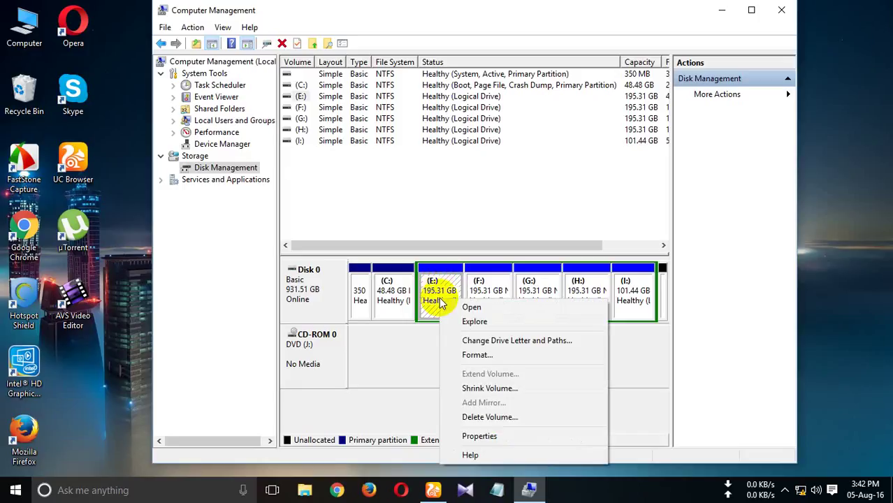
pyautogui.click(447, 288)
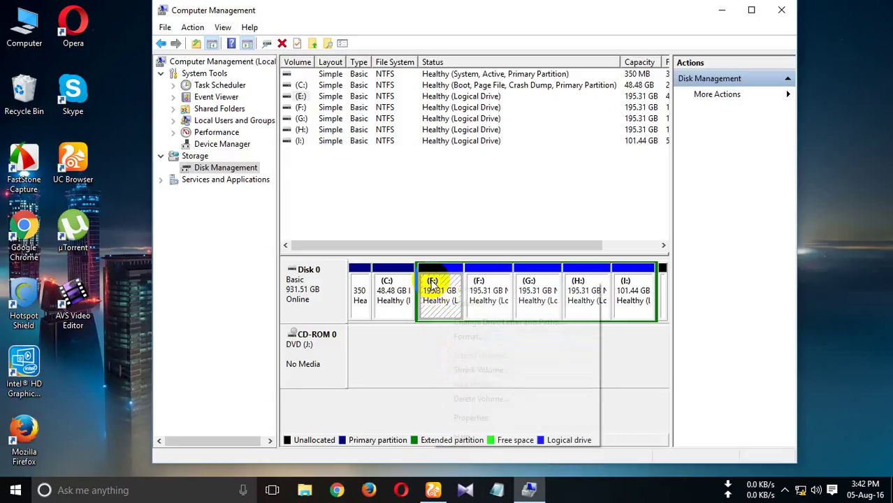
pyautogui.rightClick(450, 287)
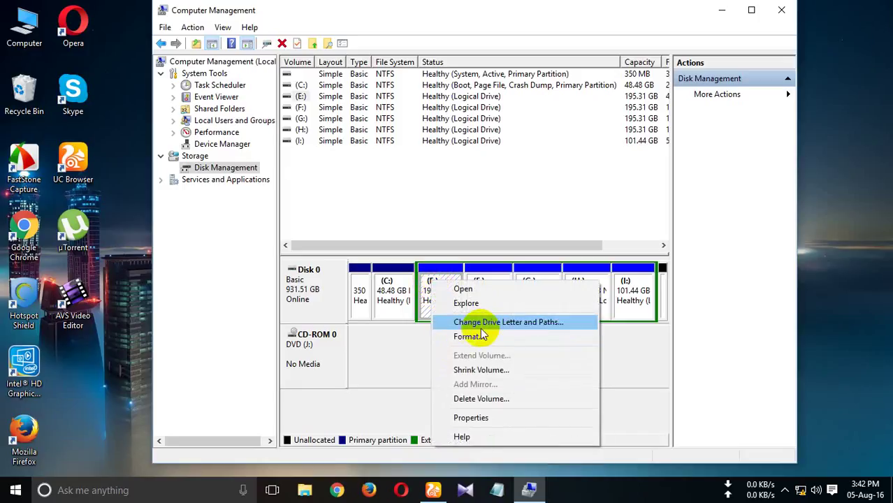
pyautogui.click(538, 323)
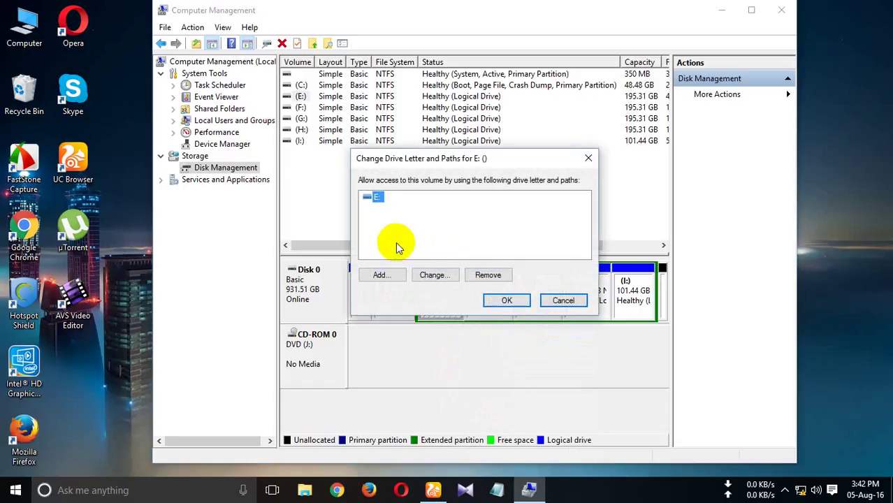
pyautogui.click(432, 278)
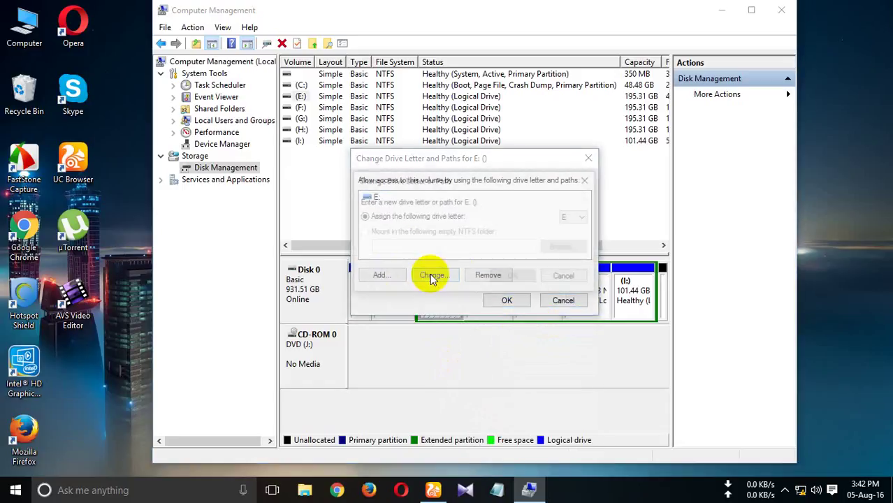
pyautogui.click(572, 218)
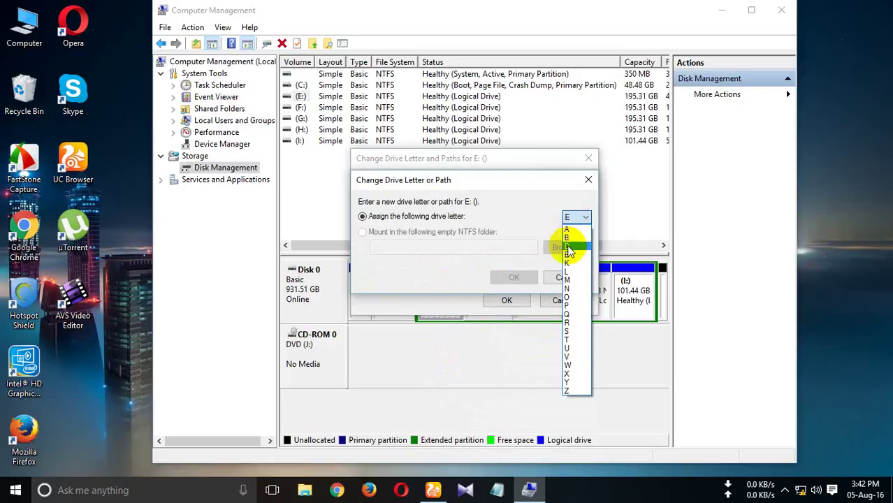
pyautogui.click(570, 248)
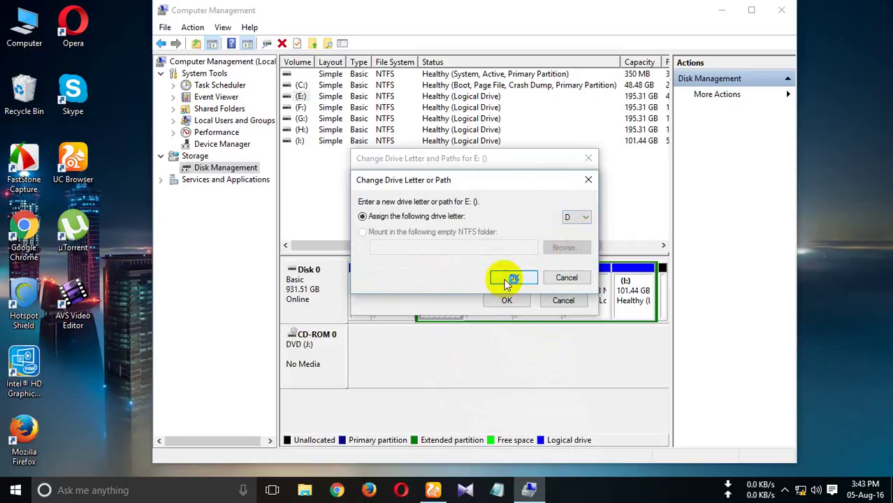
pyautogui.click(514, 279)
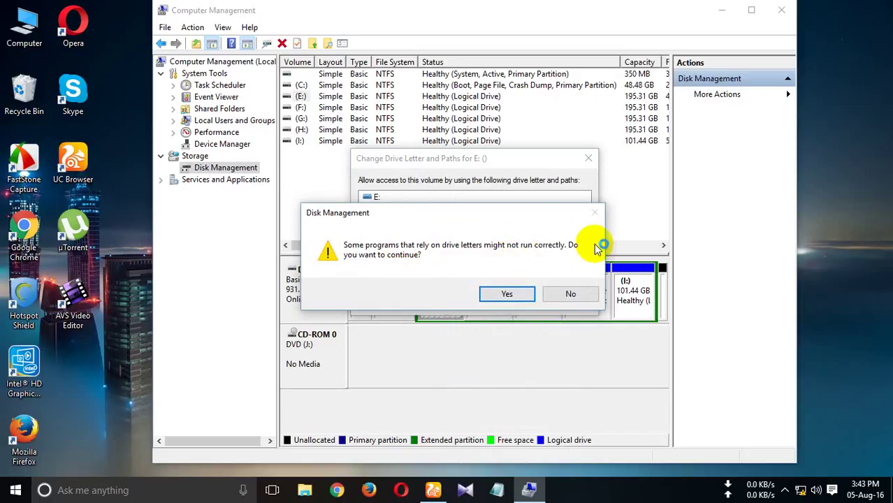
pyautogui.click(505, 294)
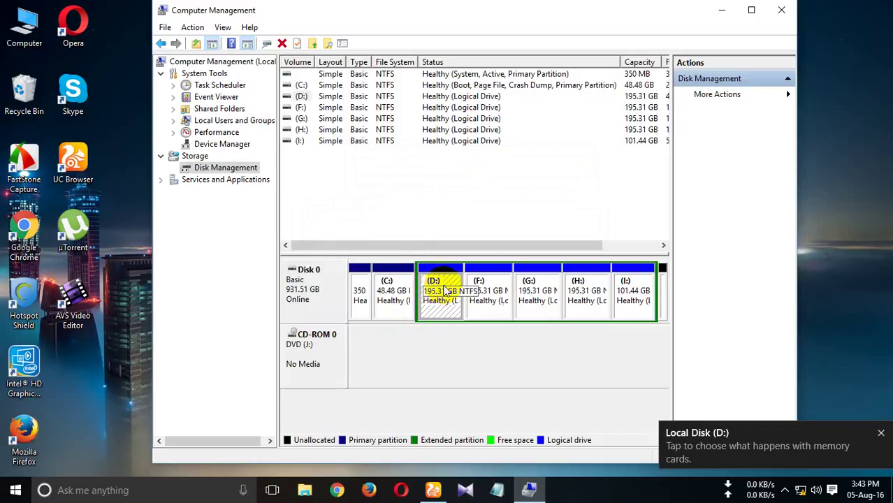
# Change the drive letter of the F: volume on Disk 0 to E and accept the warning
pyautogui.rightClick(482, 292)
pyautogui.click(495, 329)
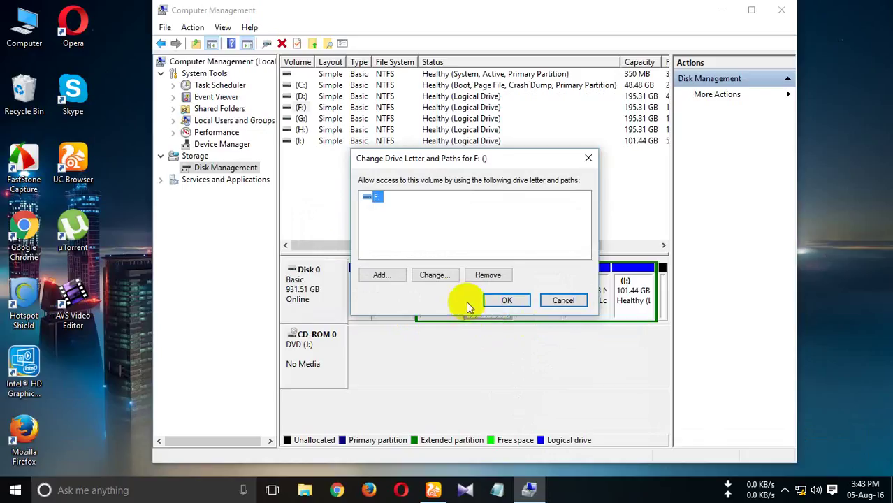
pyautogui.click(426, 277)
pyautogui.click(576, 217)
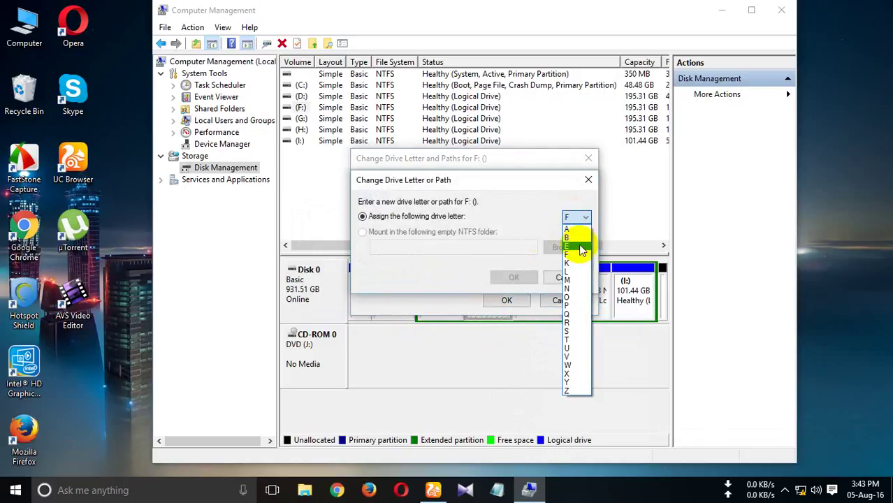
pyautogui.click(579, 248)
pyautogui.click(514, 277)
pyautogui.click(520, 292)
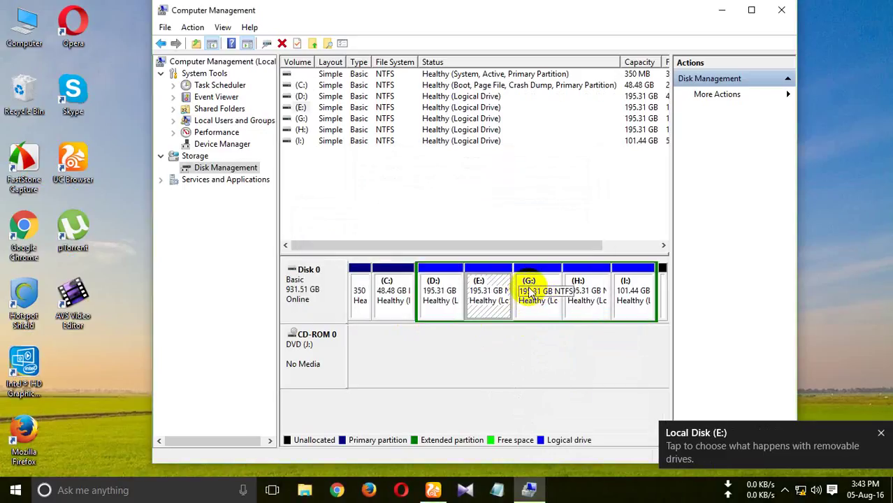
# Change the drive letter of the G: volume on Disk 0 to F and accept the warning
pyautogui.rightClick(534, 294)
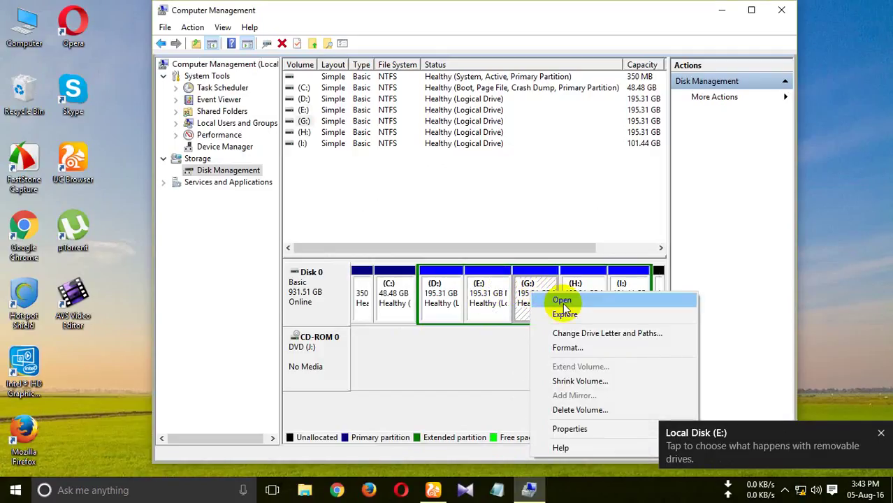
pyautogui.click(579, 333)
pyautogui.click(441, 276)
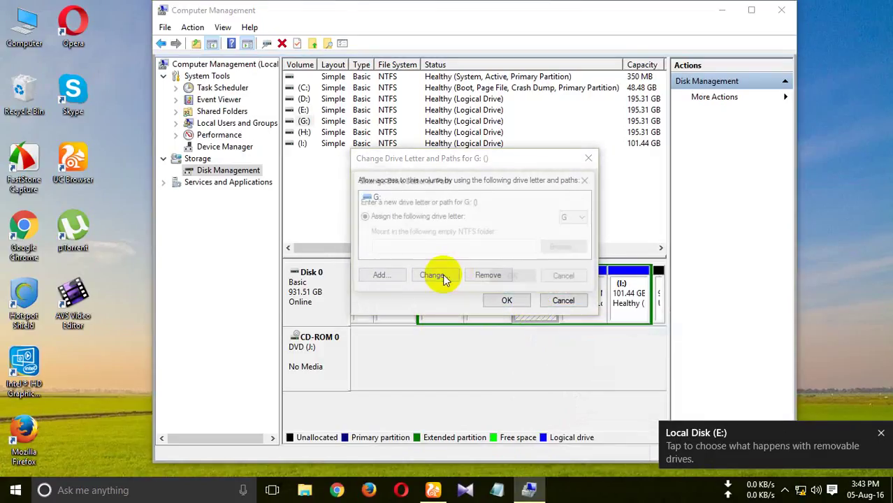
pyautogui.click(576, 217)
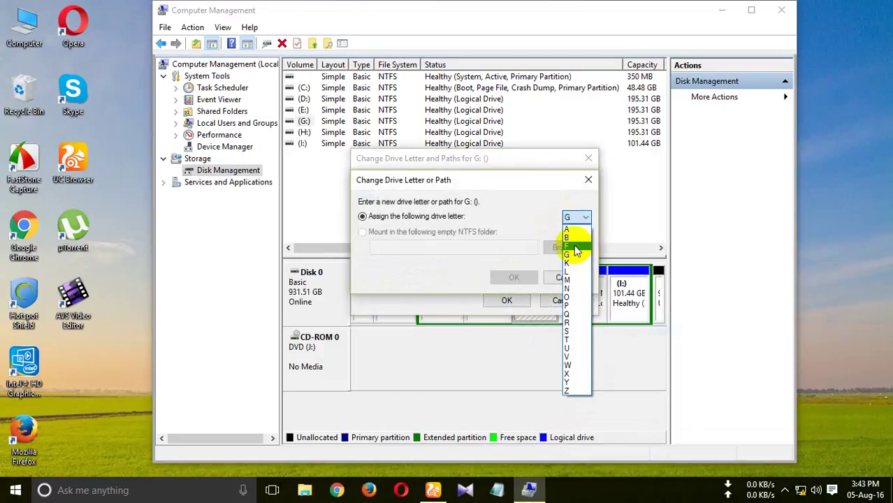
pyautogui.click(578, 248)
pyautogui.click(514, 278)
pyautogui.click(512, 293)
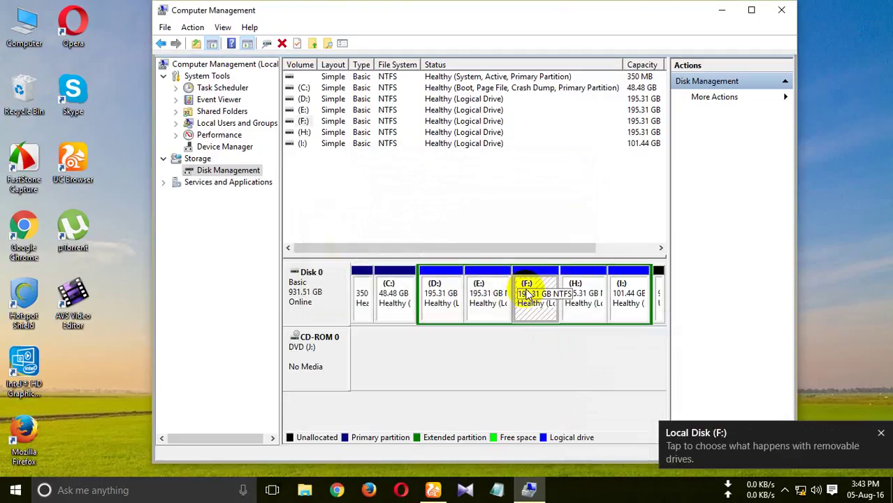
# Change the drive letter of the F: volume on Disk 0 to G and accept the warning
pyautogui.rightClick(529, 287)
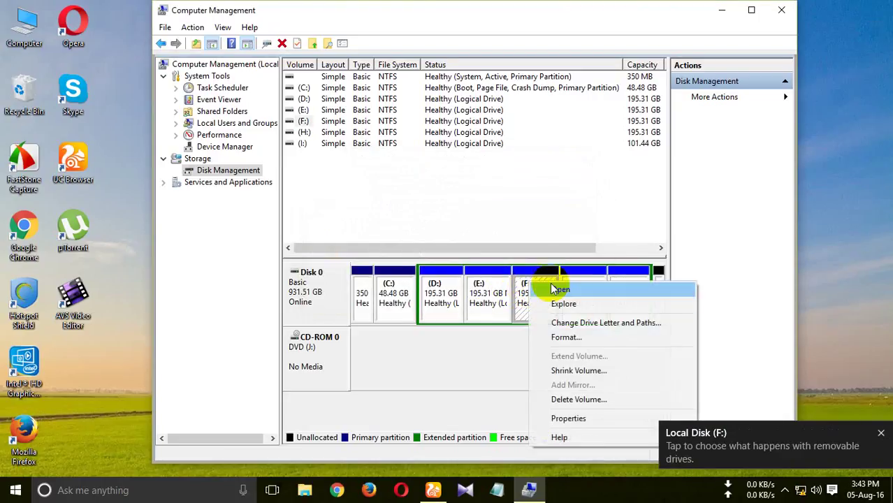
pyautogui.click(578, 319)
pyautogui.click(435, 274)
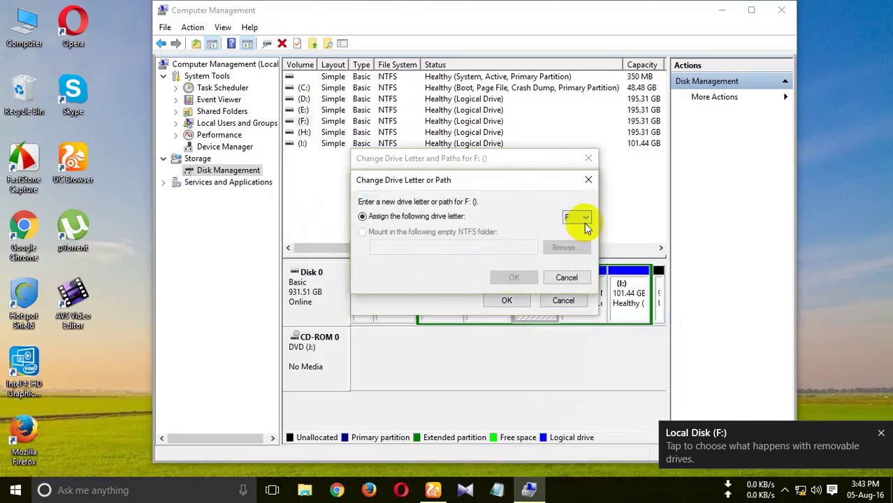
pyautogui.click(585, 219)
pyautogui.click(579, 246)
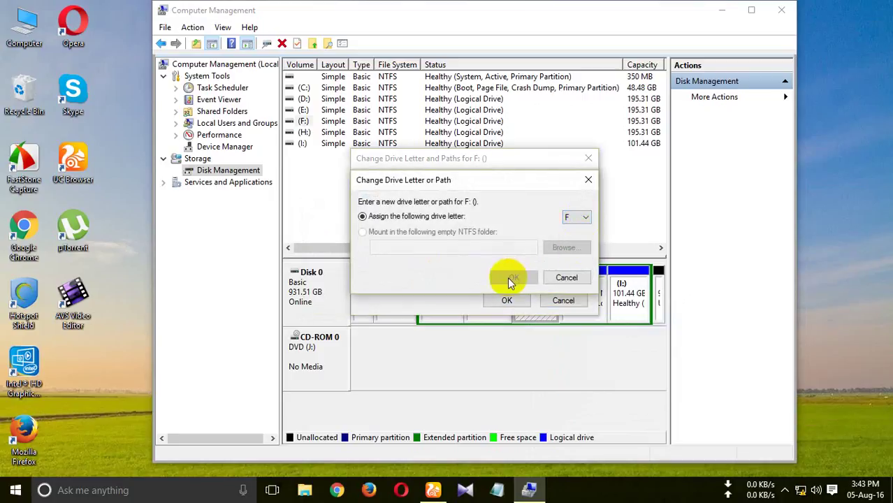
pyautogui.click(569, 219)
pyautogui.click(519, 276)
pyautogui.click(572, 221)
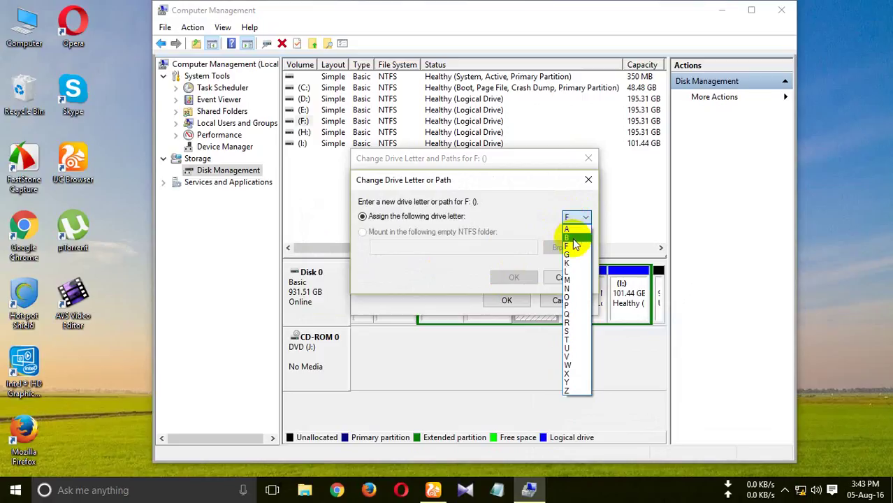
pyautogui.click(568, 256)
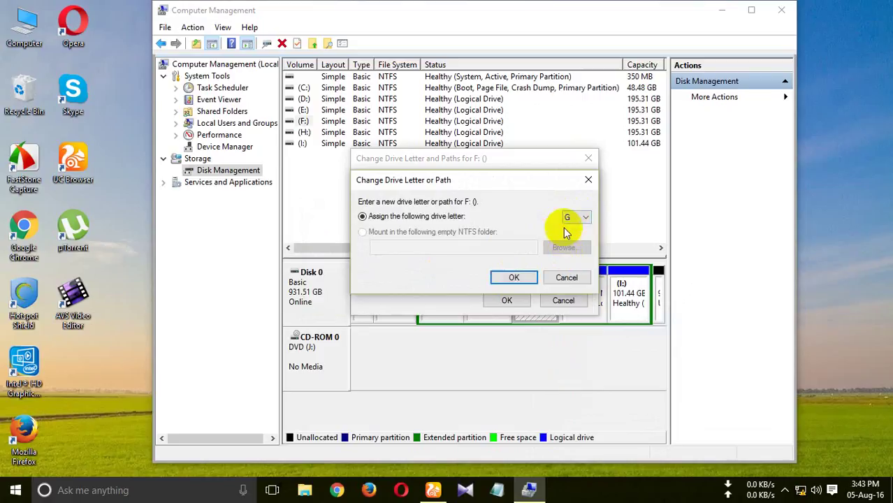
pyautogui.click(521, 276)
pyautogui.click(515, 293)
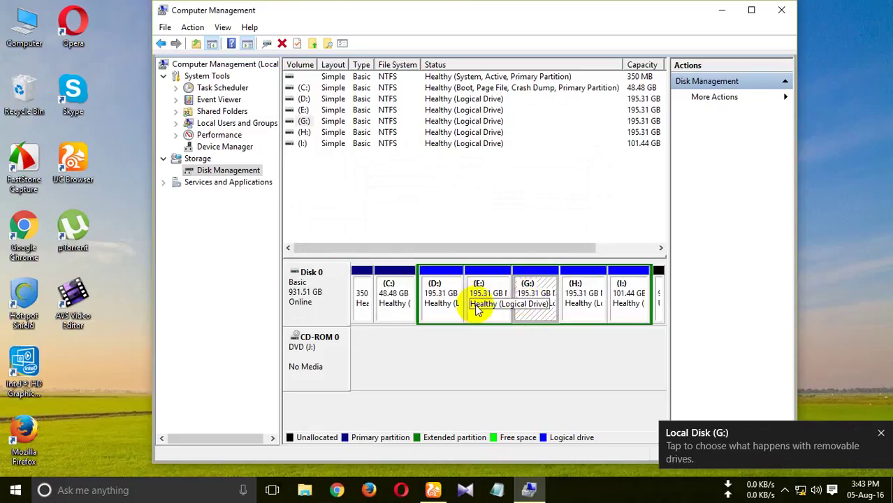
# Change the drive letter of the third logical volume on Disk 0 back to F and accept the warning
pyautogui.rightClick(527, 298)
pyautogui.click(572, 336)
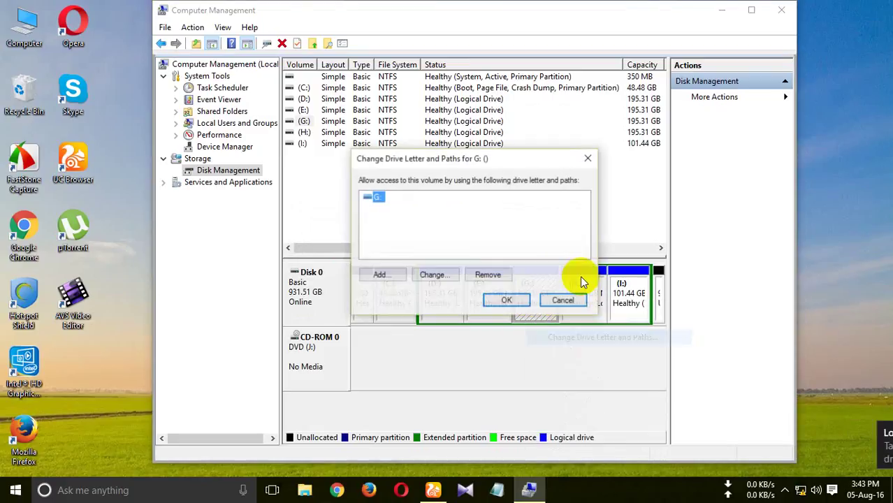
pyautogui.click(446, 279)
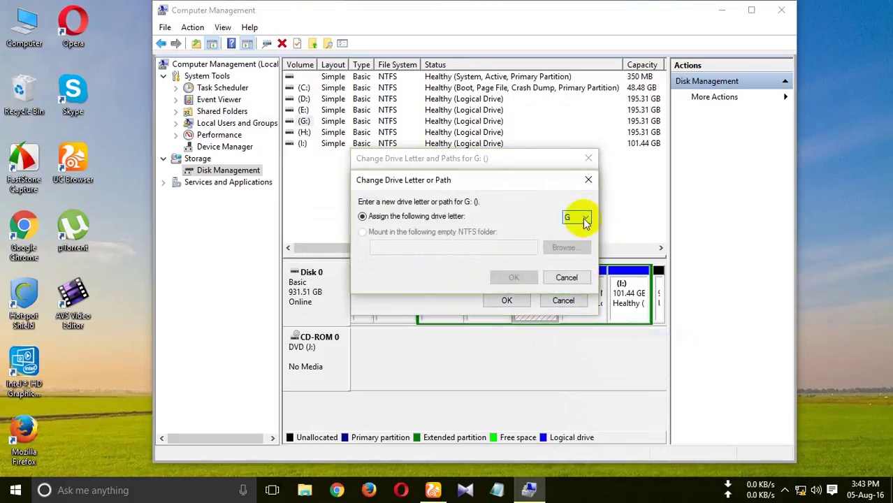
pyautogui.click(582, 218)
pyautogui.click(580, 243)
pyautogui.click(514, 278)
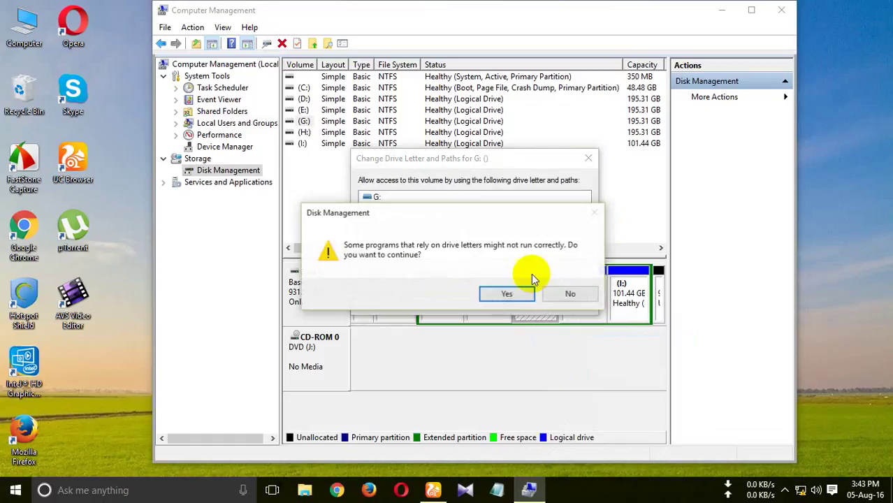
pyautogui.click(508, 293)
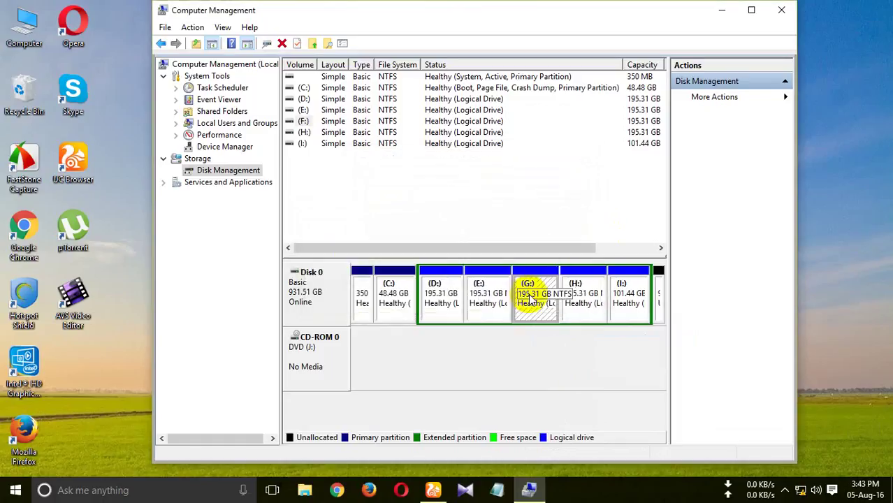
# Change the drive letter of the H: volume on Disk 0 to G and accept the warning
pyautogui.rightClick(576, 297)
pyautogui.click(624, 336)
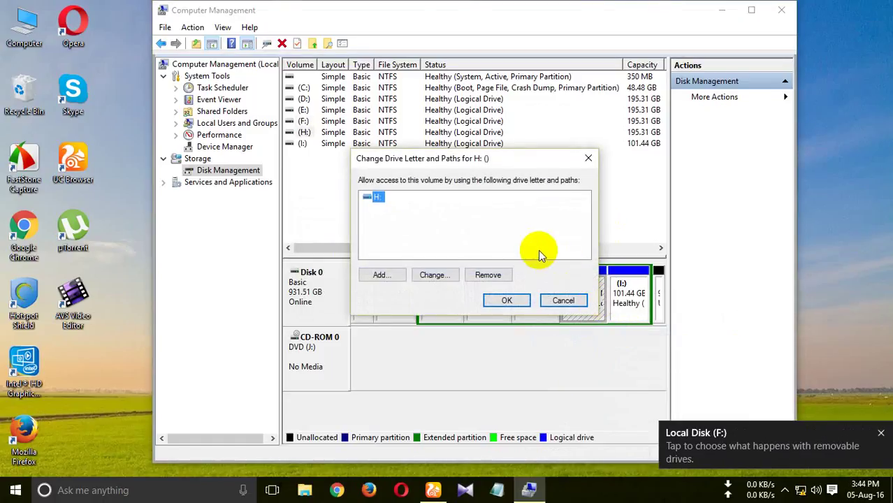
pyautogui.click(434, 276)
pyautogui.click(576, 217)
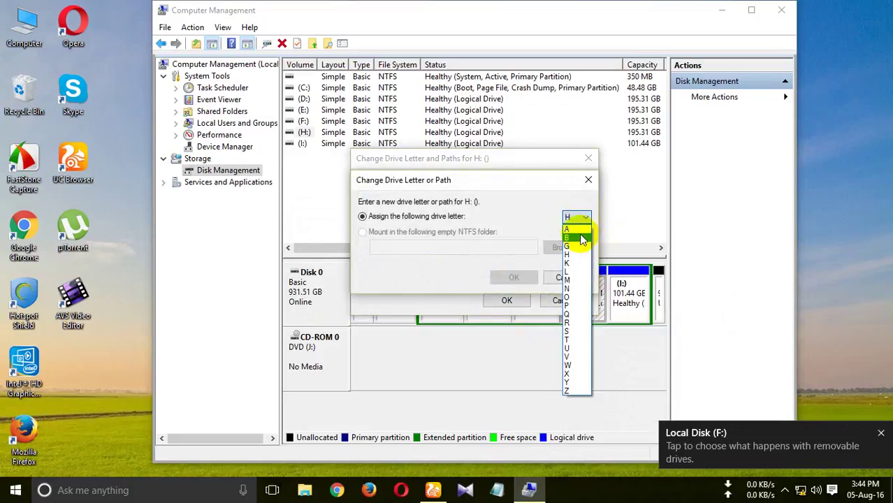
pyautogui.click(572, 247)
pyautogui.click(517, 278)
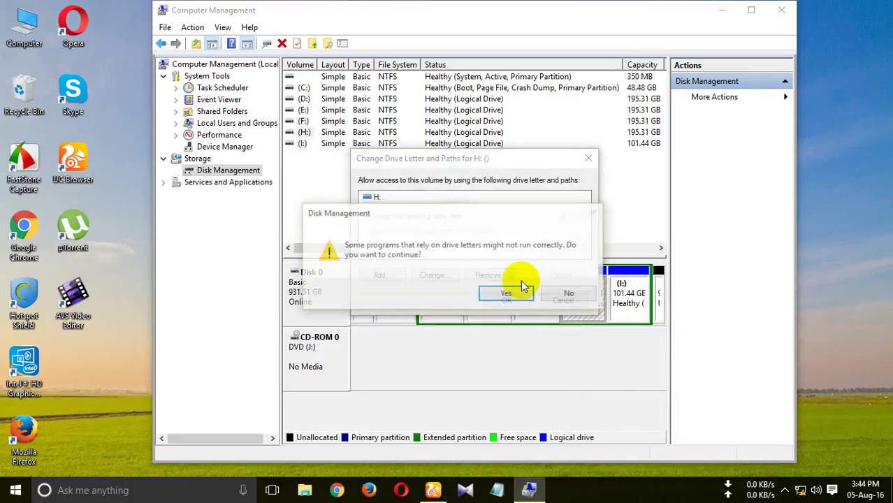
pyautogui.click(516, 297)
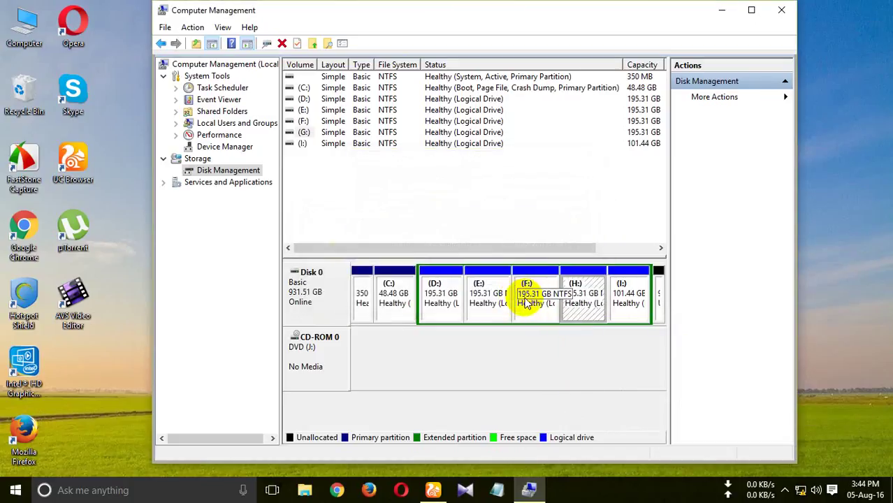
# Change the drive letter of the I: volume on Disk 0 to H and accept the warning
pyautogui.click(622, 297)
pyautogui.rightClick(622, 297)
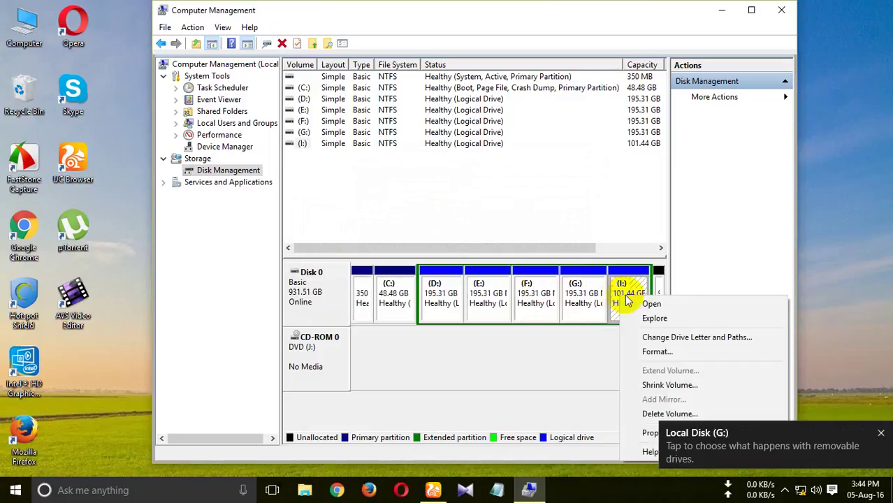
pyautogui.click(662, 340)
pyautogui.click(441, 278)
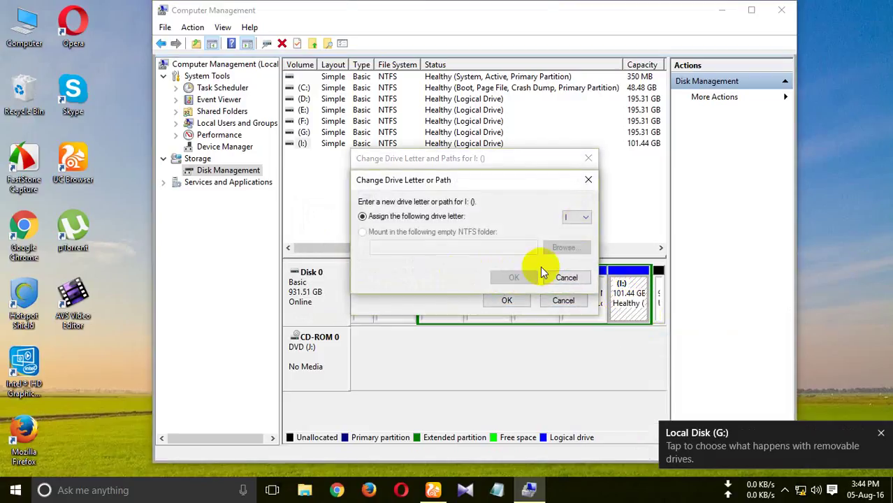
pyautogui.click(583, 219)
pyautogui.click(571, 248)
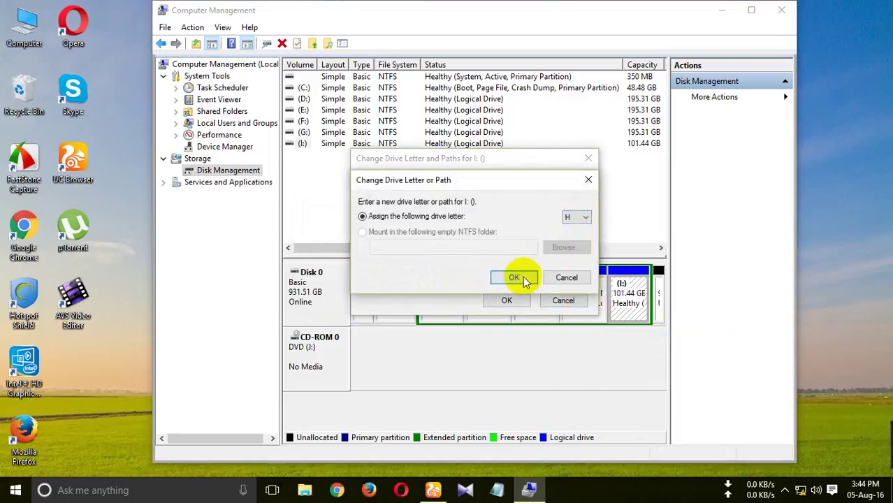
pyautogui.click(520, 277)
pyautogui.click(515, 294)
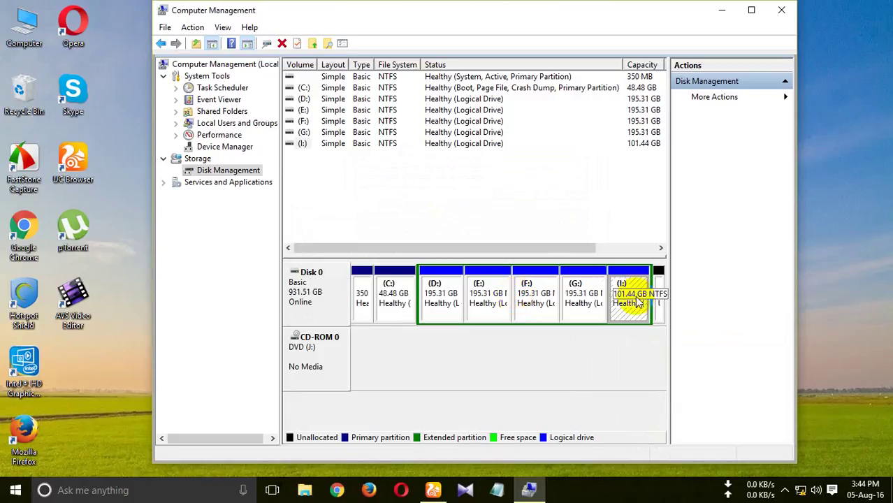
pyautogui.click(511, 322)
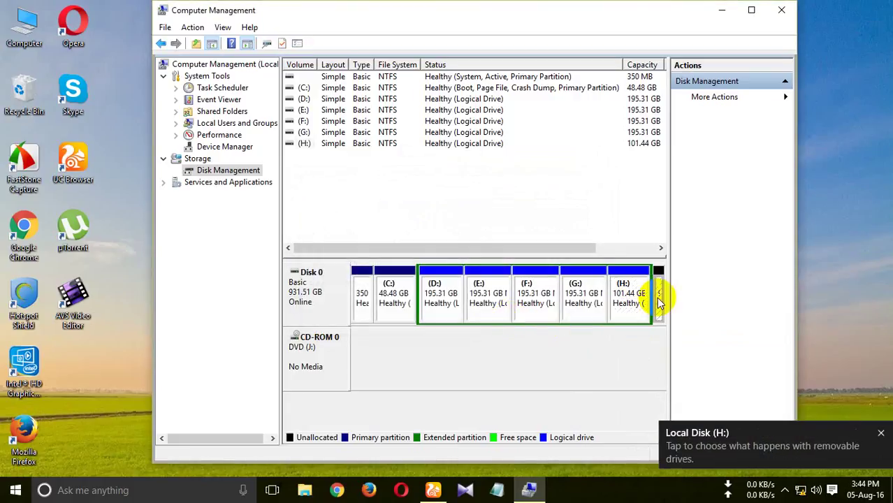
# Change the drive letter of the DVD drive CD-ROM 0 to I and accept the warning
pyautogui.rightClick(320, 364)
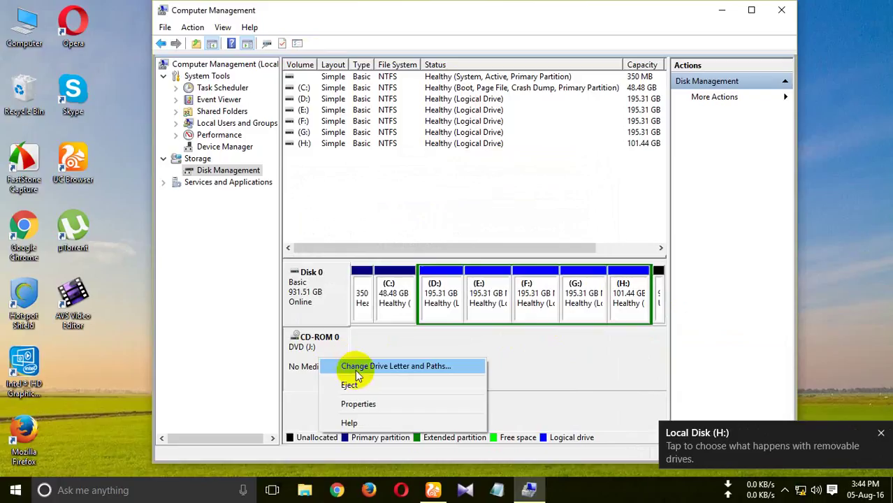
pyautogui.click(349, 365)
pyautogui.click(431, 277)
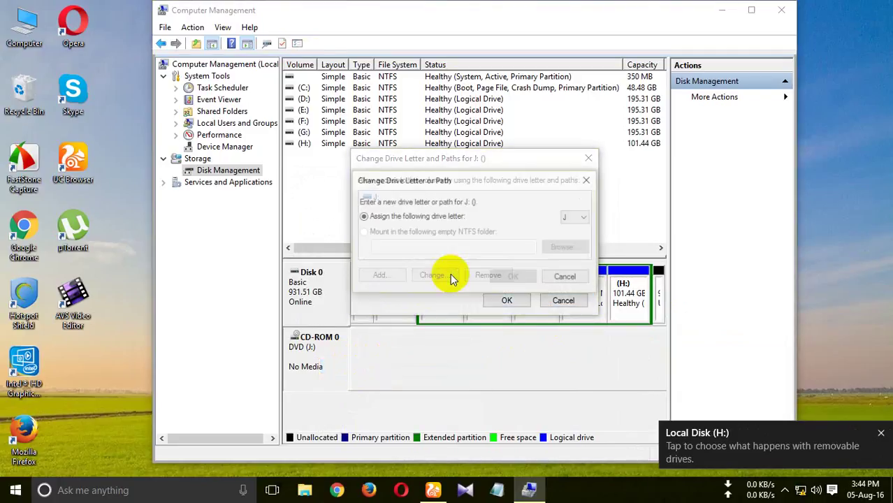
pyautogui.click(577, 218)
pyautogui.click(577, 246)
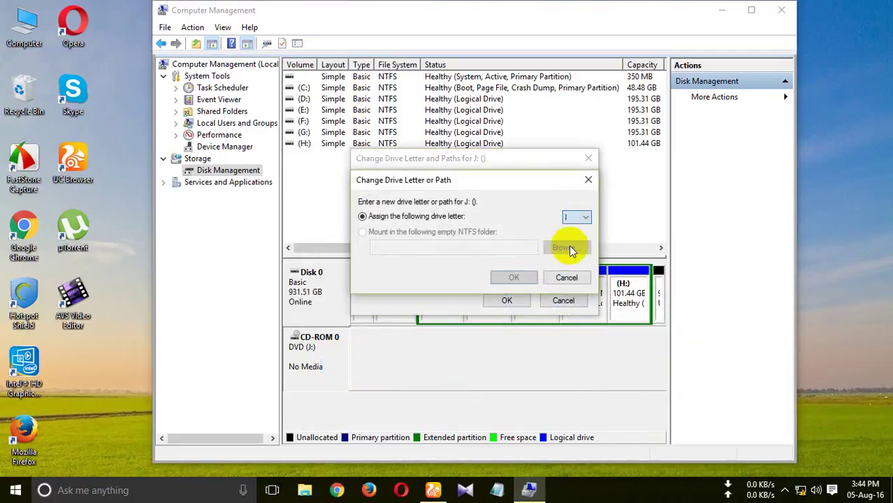
pyautogui.click(514, 278)
pyautogui.click(506, 295)
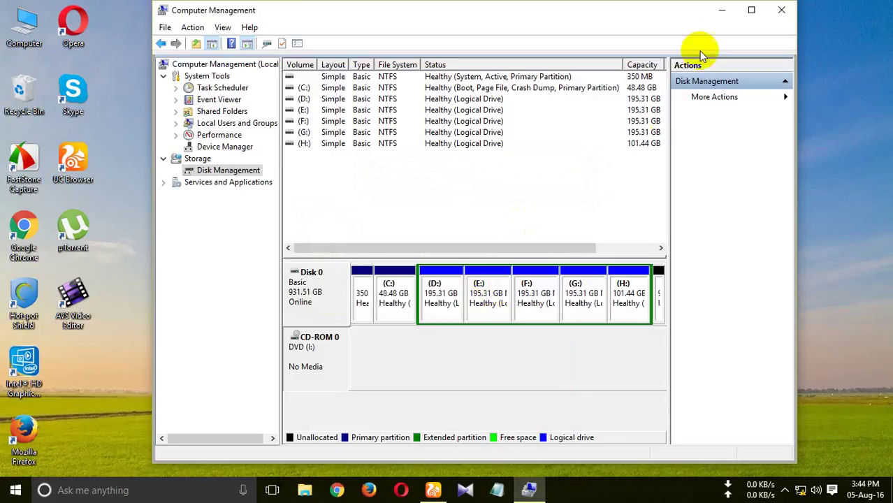
# Close the Computer Management window and refresh the desktop
pyautogui.click(781, 9)
pyautogui.rightClick(611, 113)
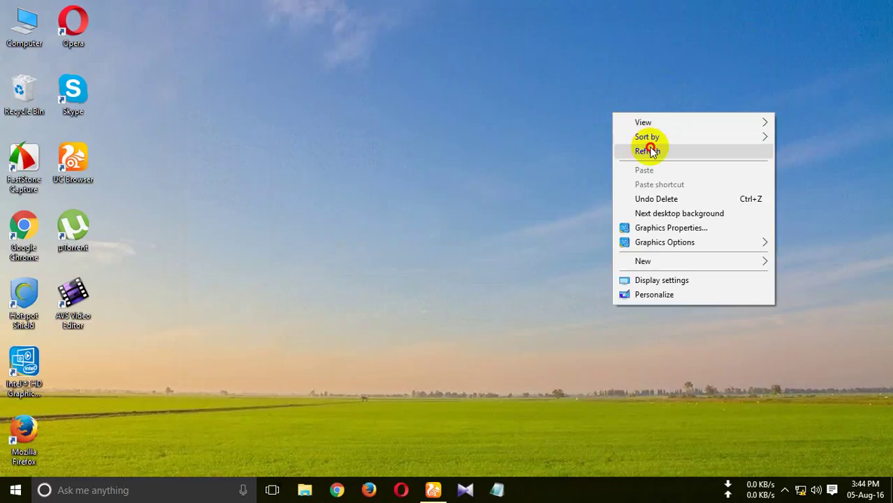
pyautogui.click(652, 146)
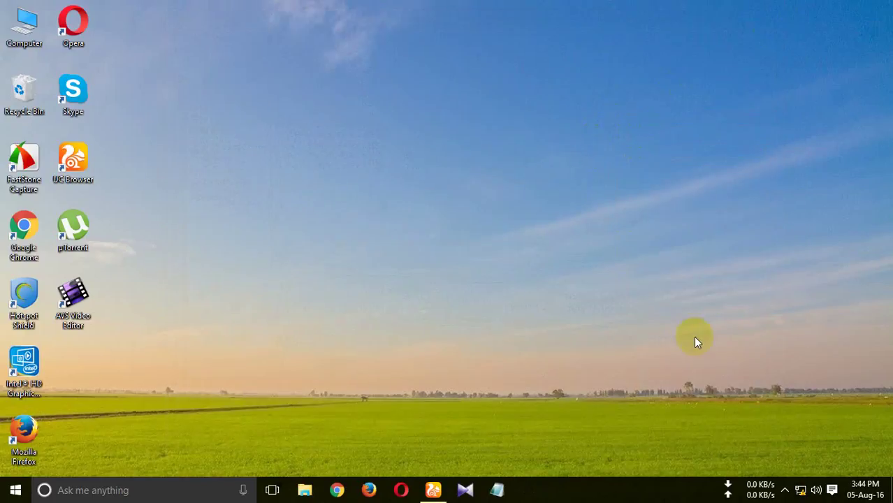
pyautogui.click(786, 491)
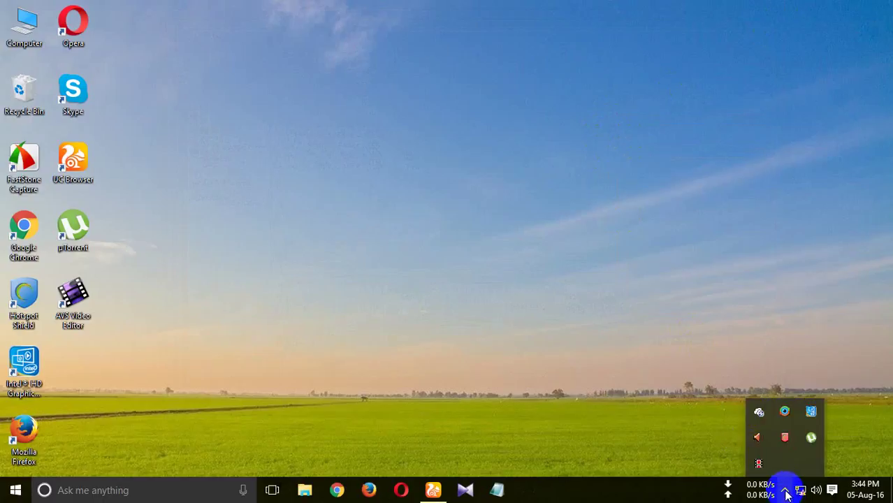